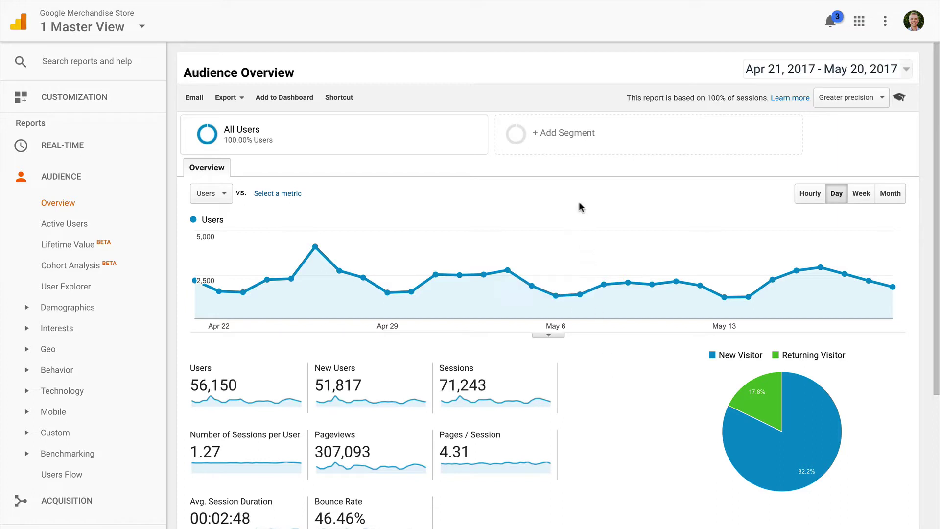
Add the built-in Non-Converters system segment beside All Users as a comparison segment
click(564, 141)
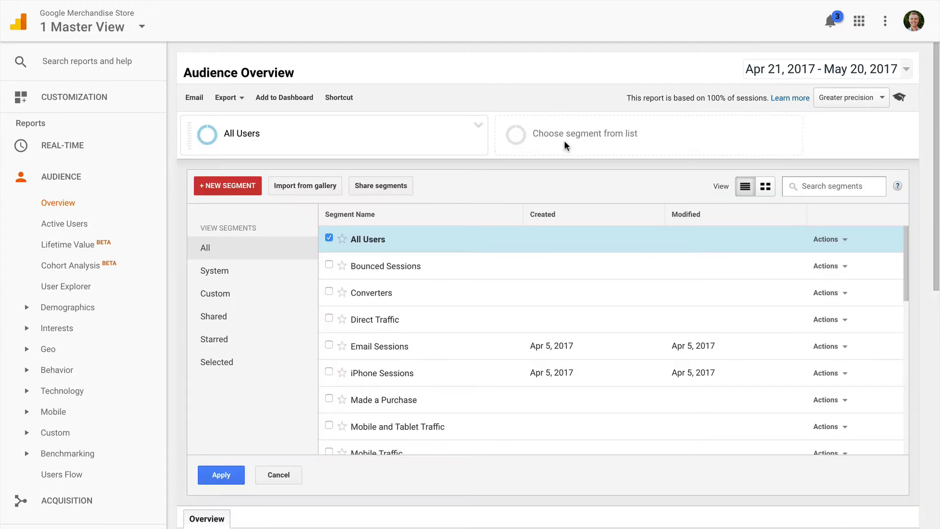
click(273, 275)
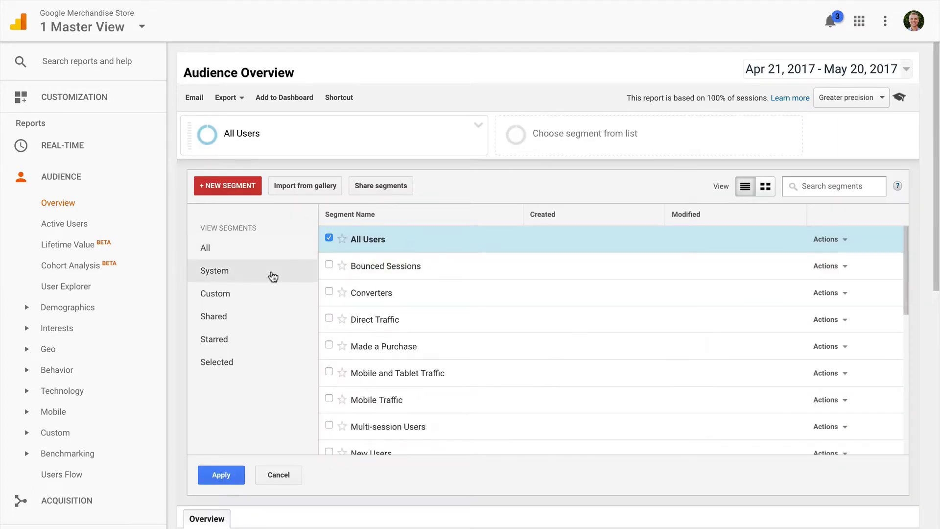
mouse_move(463, 296)
scroll(463, 295, down, 3)
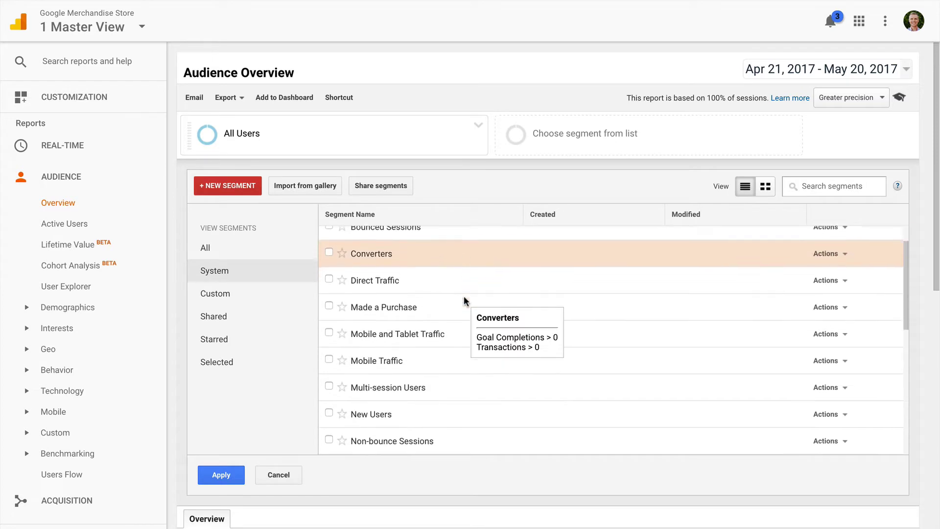
scroll(463, 296, up, 3)
scroll(463, 295, down, 4)
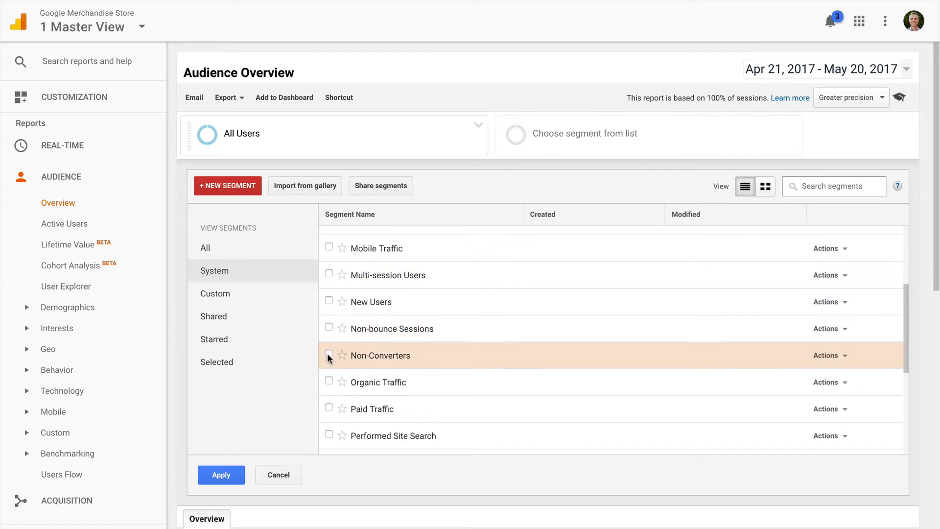
click(328, 354)
mouse_move(415, 354)
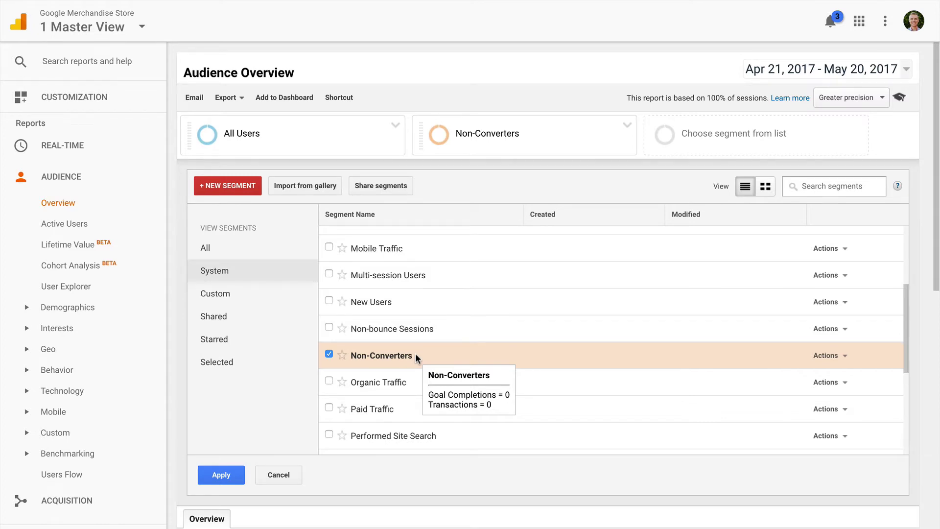
Open the segment builder to create a new custom segment
click(237, 196)
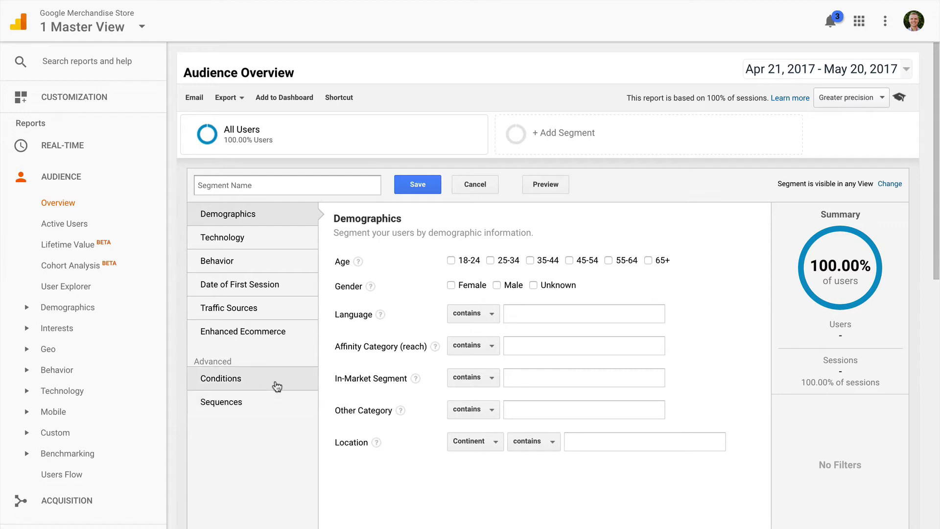
Add a user-level condition where Page contains /google+redesign/nest/nest-usa
click(275, 382)
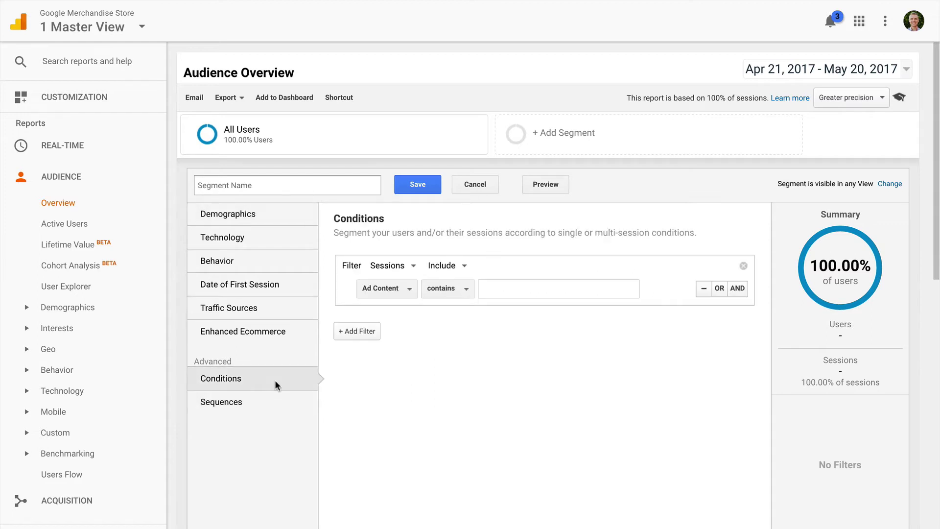
click(395, 268)
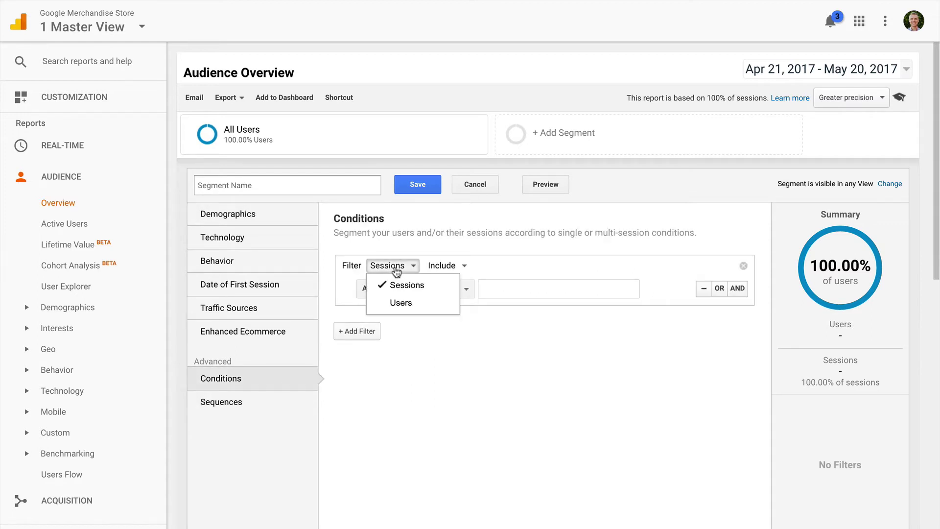
click(433, 304)
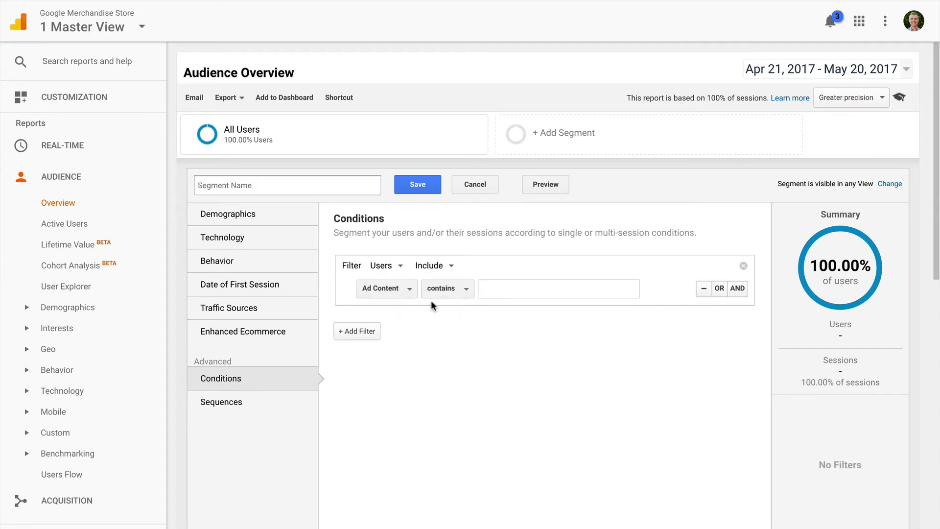
click(407, 294)
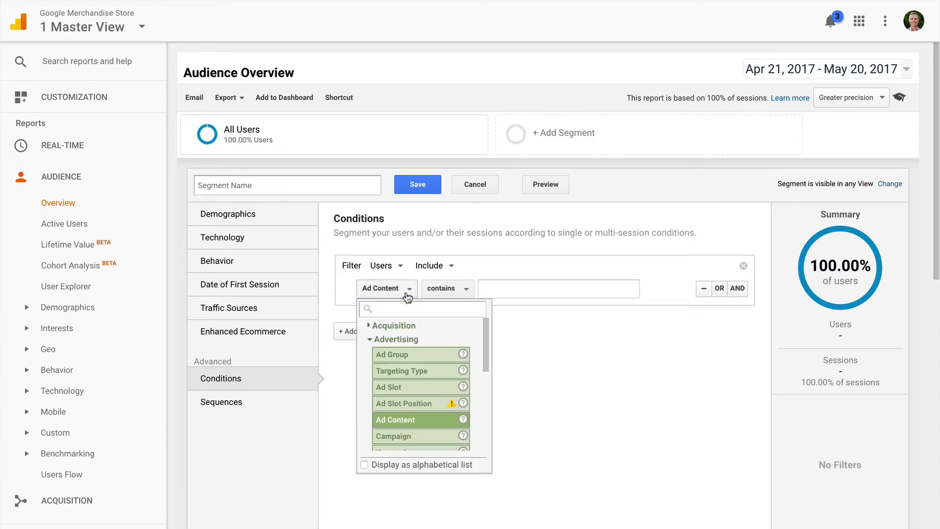
text(page)
scroll(415, 363, down, 1)
scroll(414, 362, down, 4)
click(404, 396)
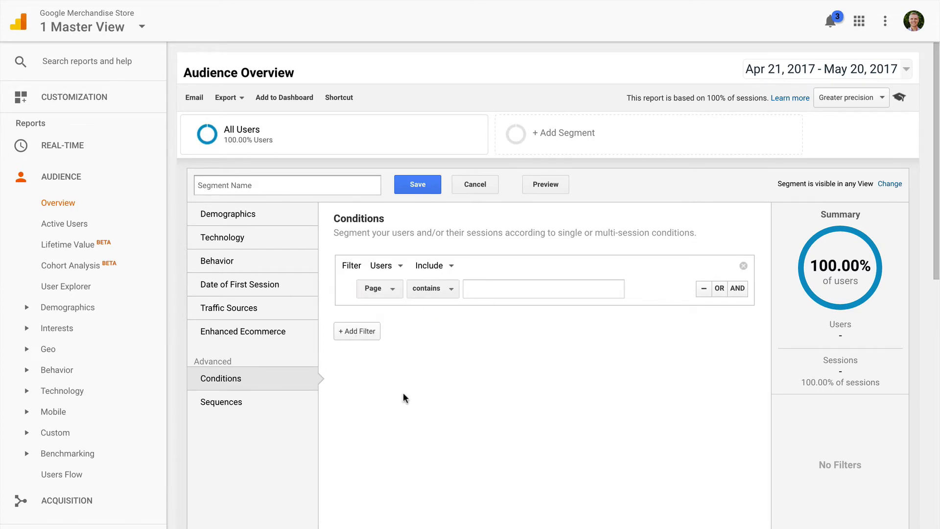
click(490, 289)
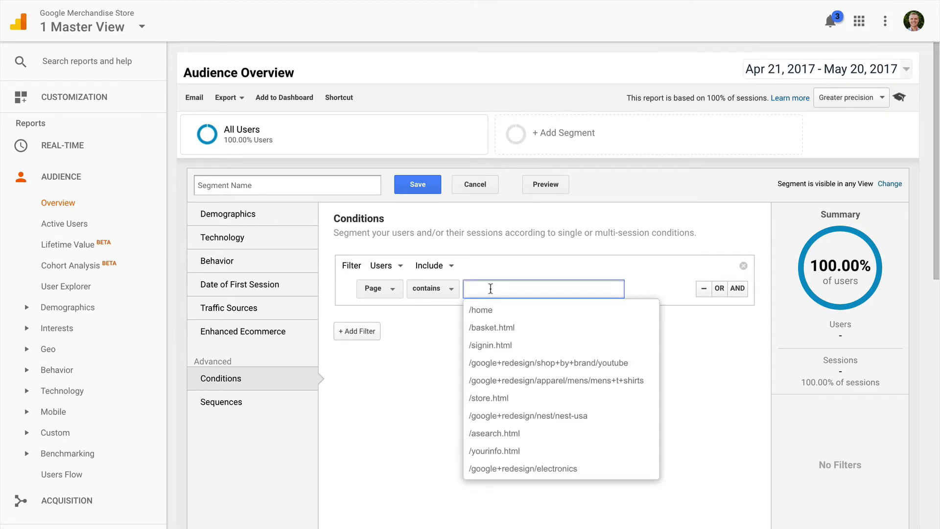
click(522, 416)
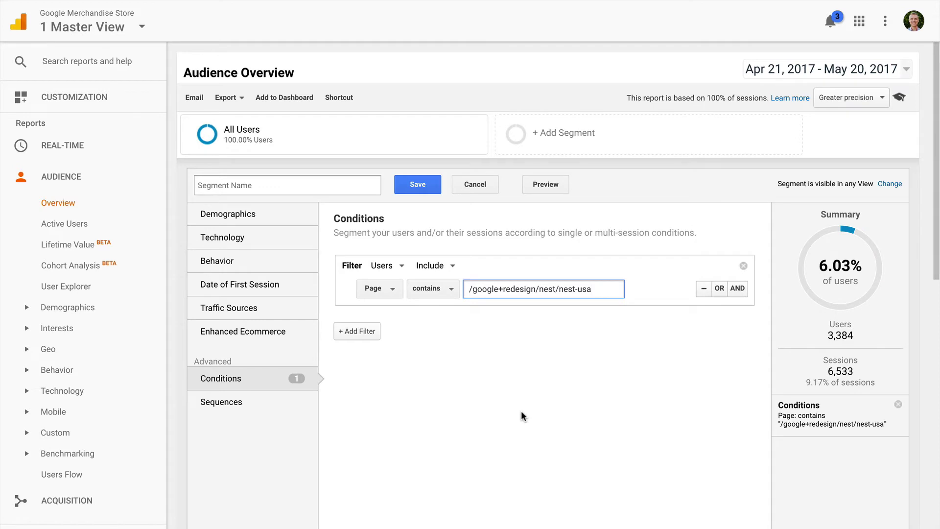
Add an AND condition requiring Goal Completions per user equal to 0
click(738, 290)
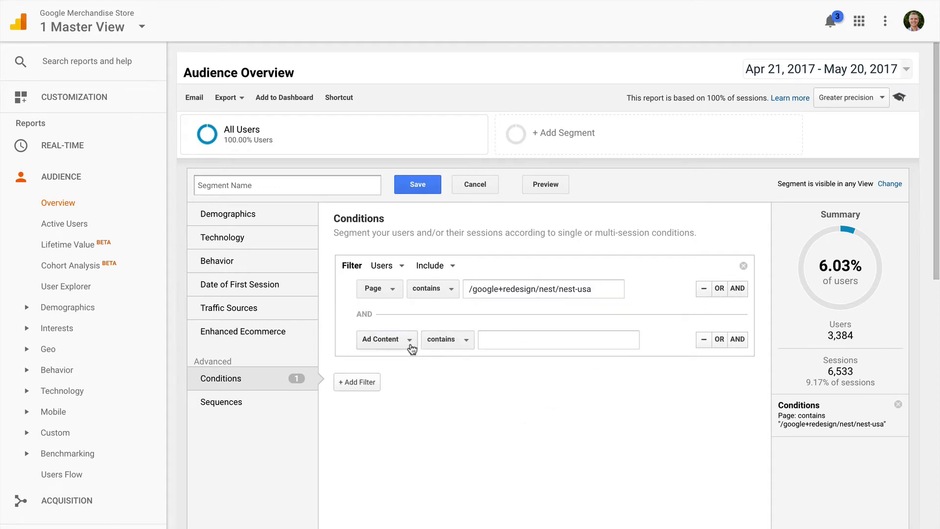
click(411, 343)
text(goal)
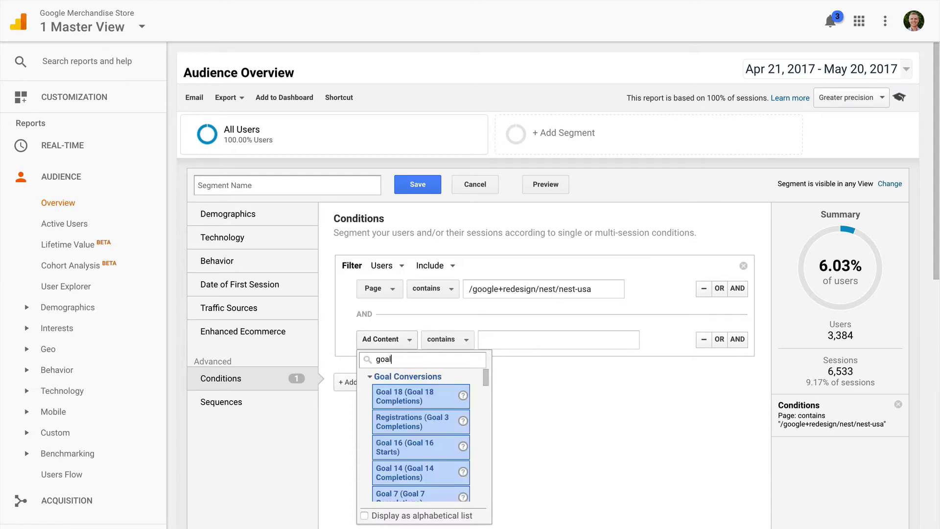
text( comp)
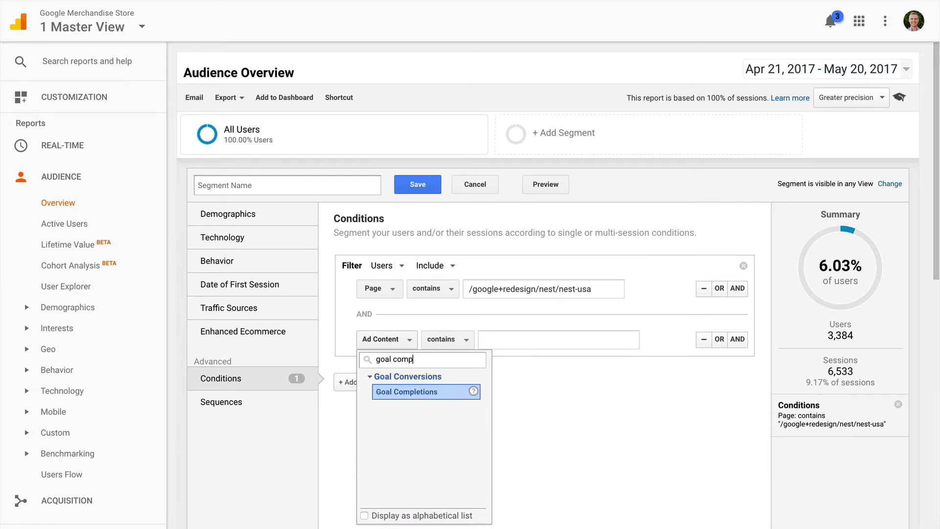
click(436, 391)
click(533, 341)
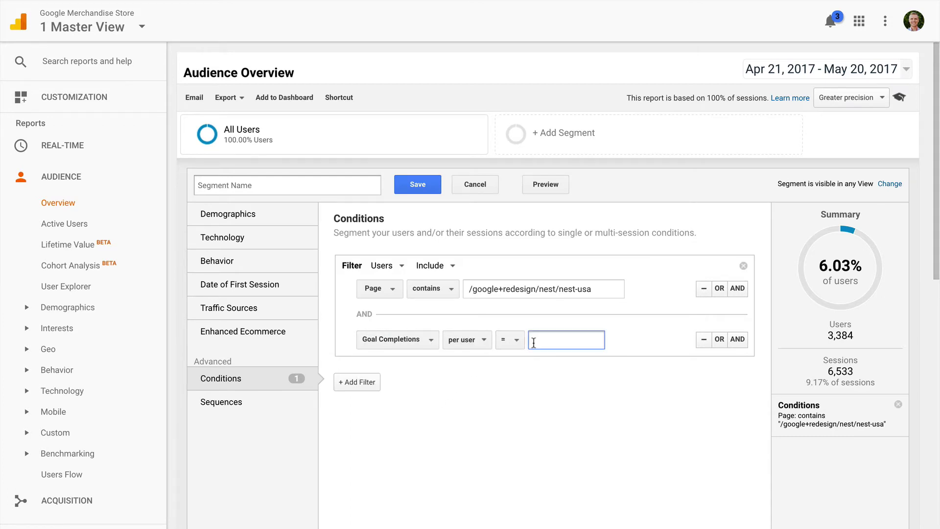
text(0)
click(533, 378)
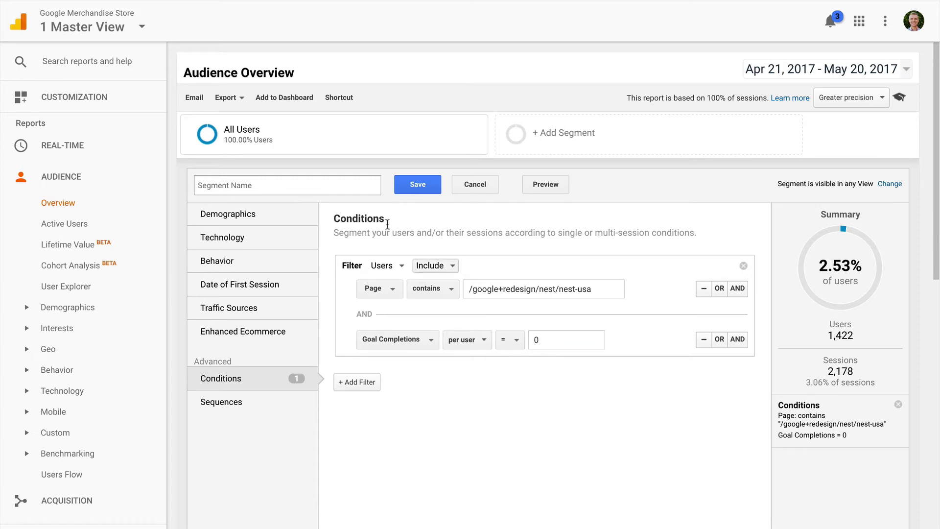
Name the segment 'Product Page, Haven't Converted' and save it
click(348, 189)
text(Produc)
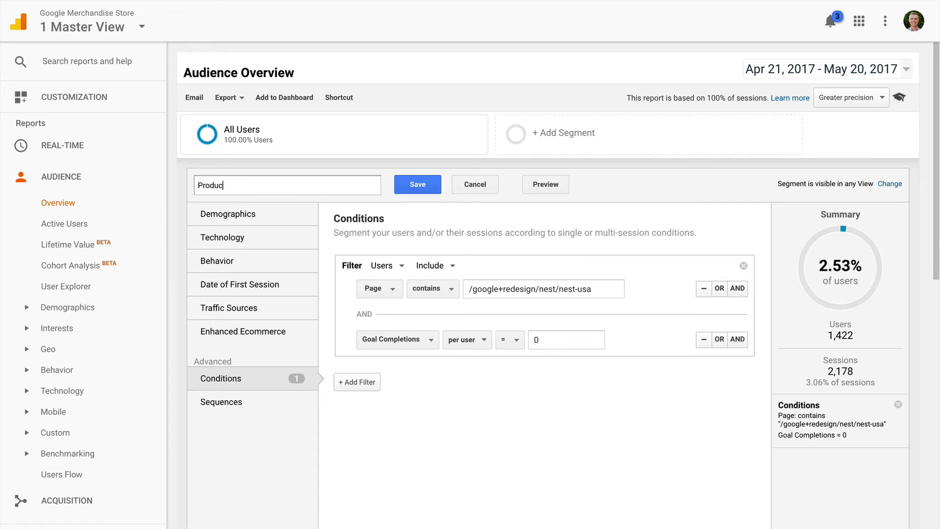
text(t Page )
text( Haven't Converted)
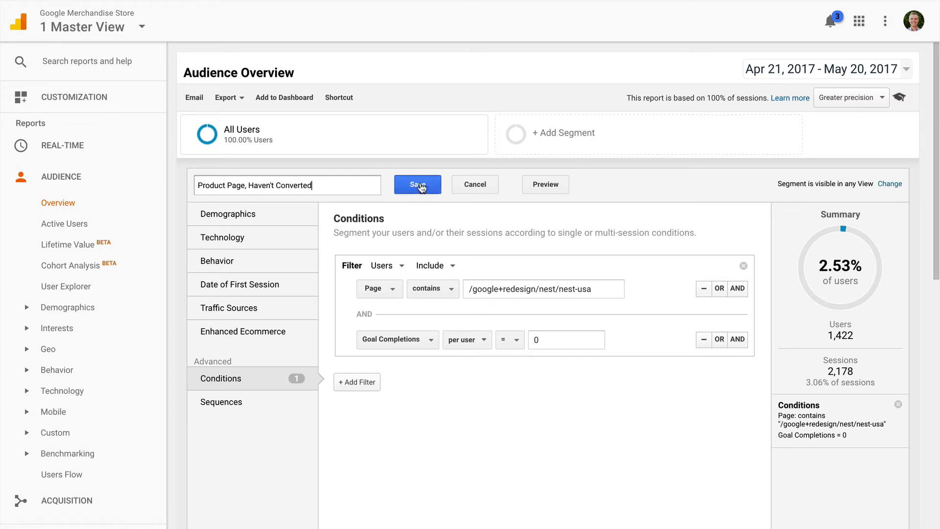
click(419, 187)
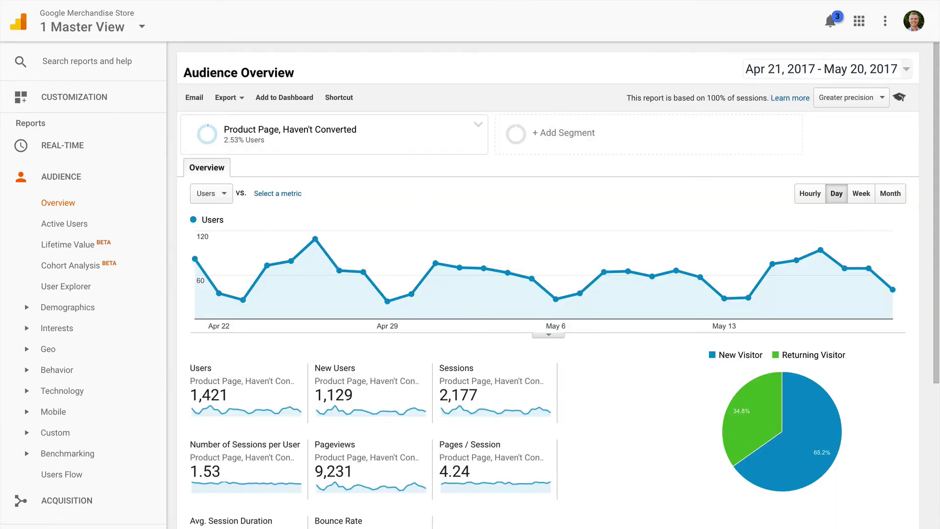
Build an audience from the segment named 'Product Page, Haven't Converted'
click(478, 126)
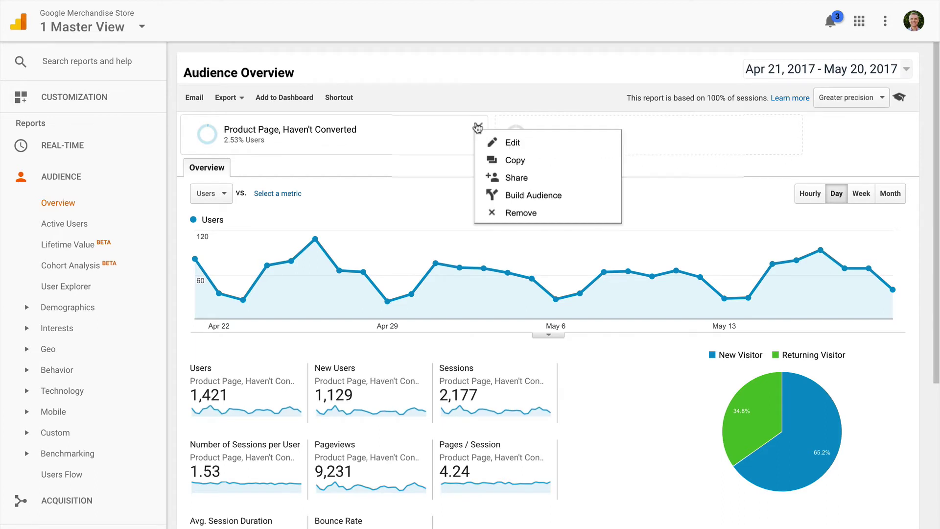
click(566, 195)
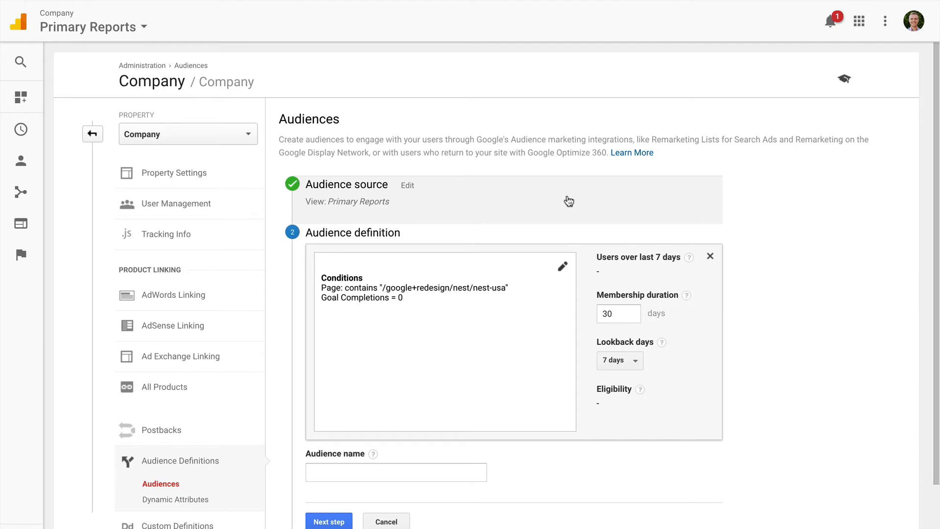
scroll(568, 200, down, 1)
click(428, 435)
text(Pro)
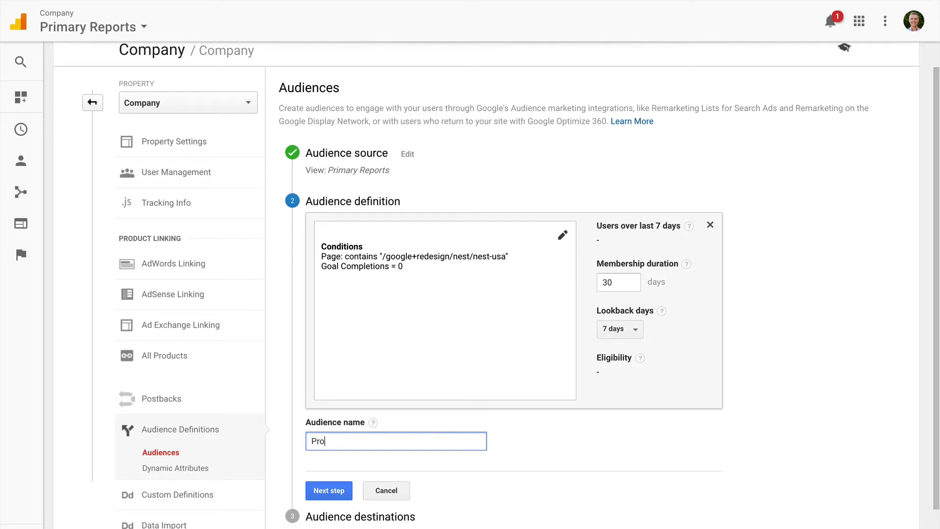
text(duct Page, Haven't Converted)
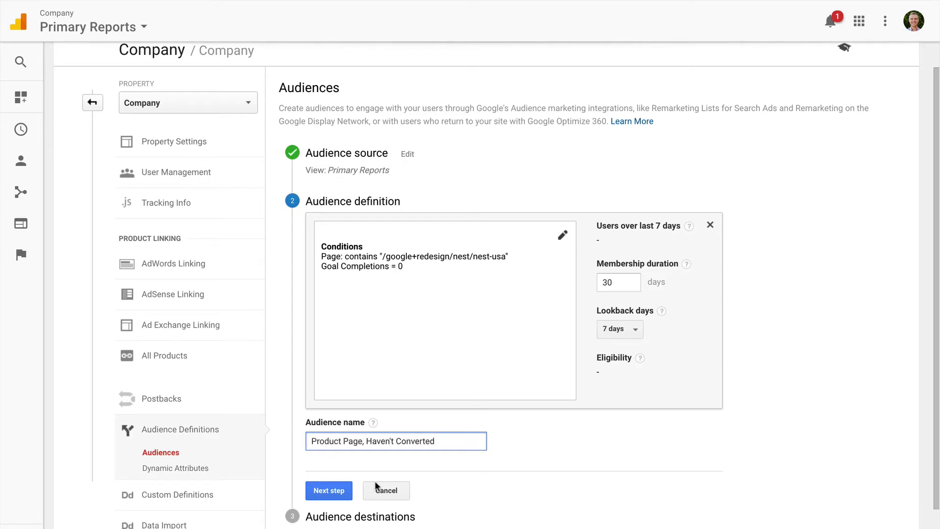
click(340, 489)
Publish the audience to the linked AdWords account and return to the Audiences list
click(354, 369)
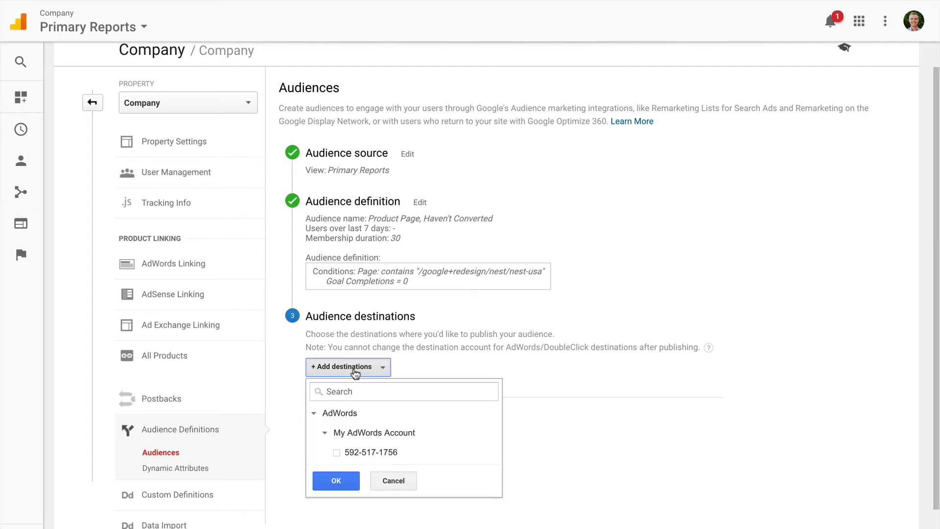
click(336, 453)
click(345, 482)
click(329, 475)
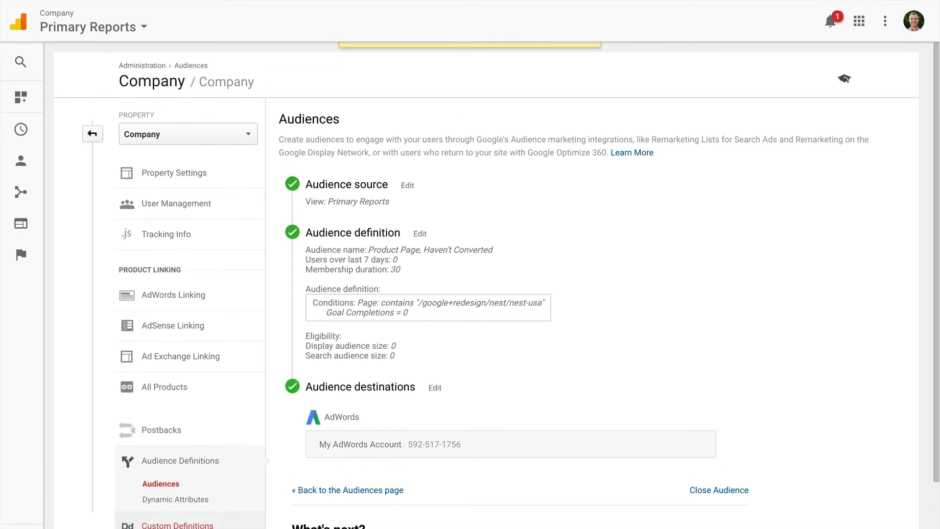
click(167, 497)
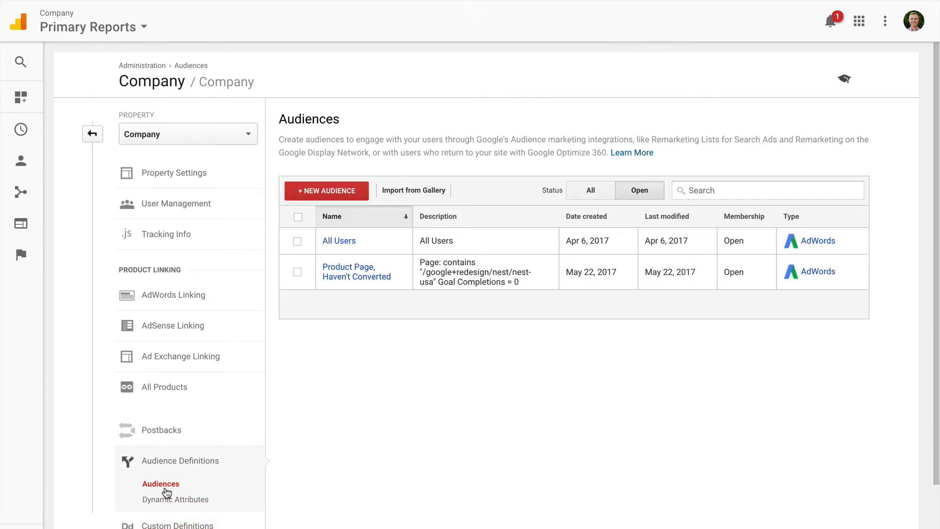
Begin a second new audience from the Audiences page
click(332, 193)
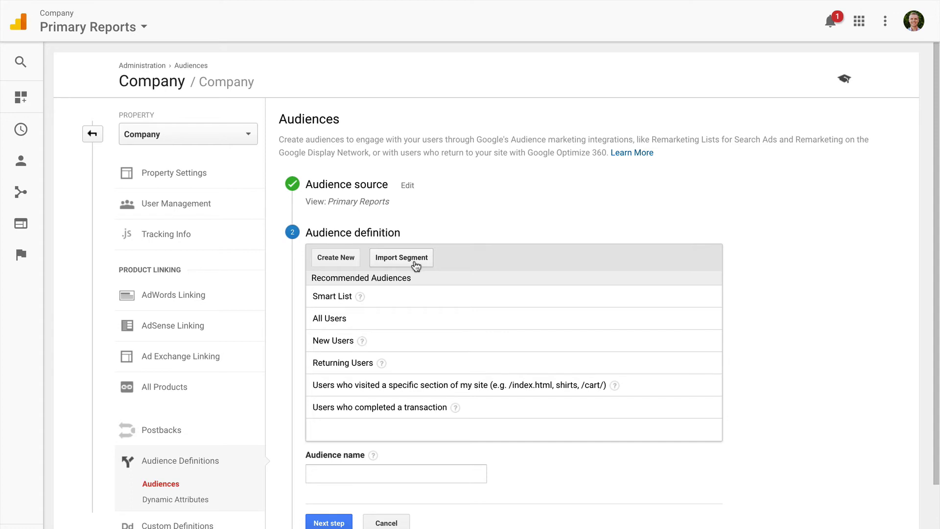
Define a new audience condition of Revenue less than 100 and apply it
click(336, 258)
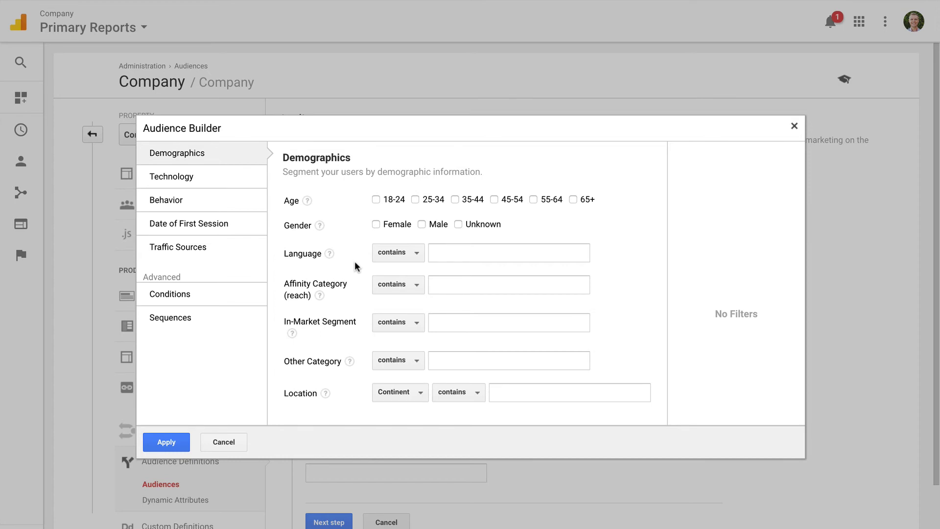
click(256, 296)
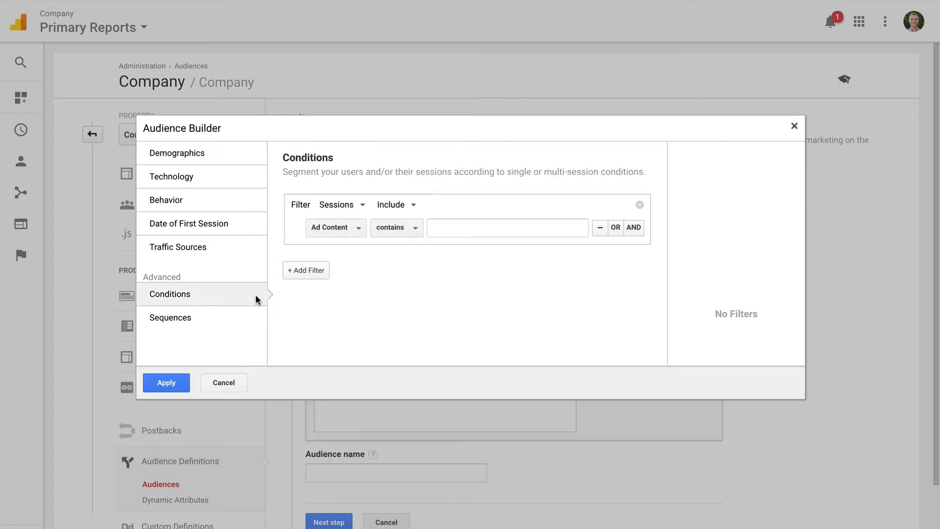
click(357, 228)
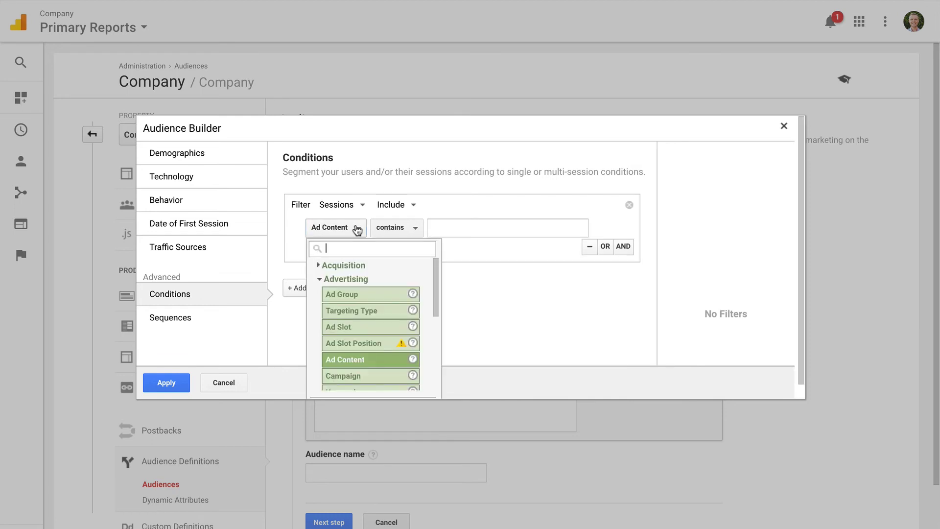
text(revenu)
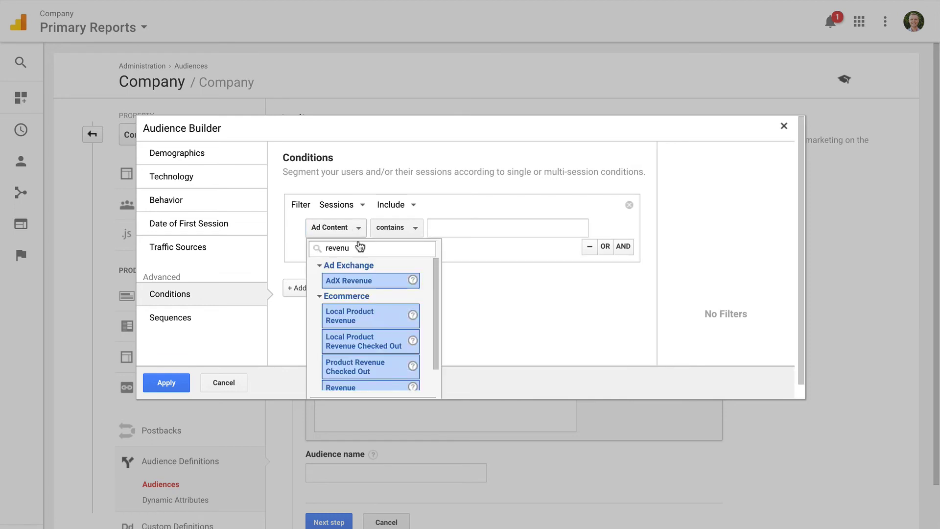
scroll(362, 274, down, 1)
click(356, 367)
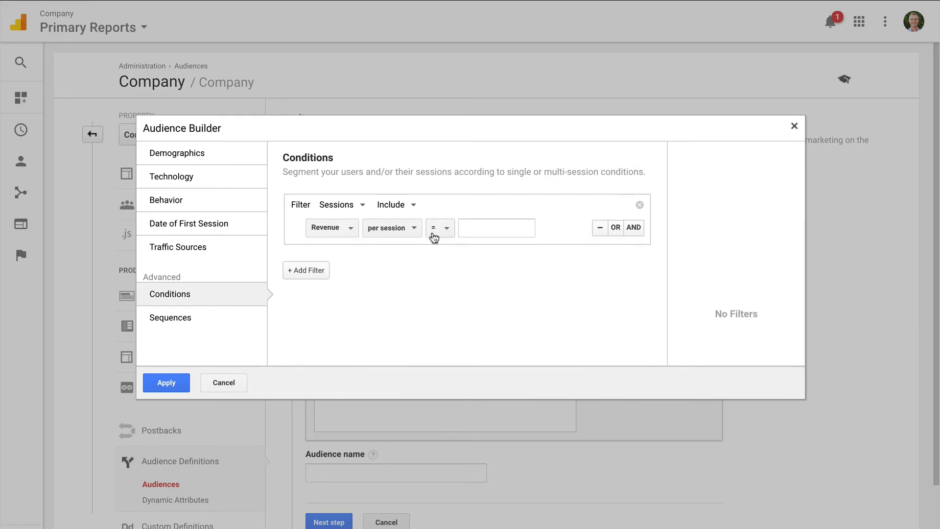
click(437, 229)
click(448, 321)
click(477, 228)
text(100)
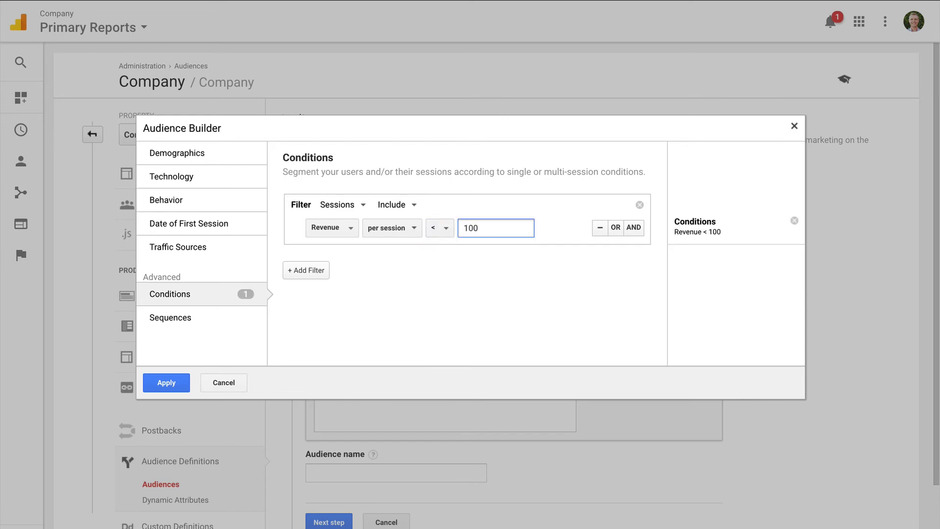
click(183, 383)
Name the audience 'Lower Revenue' and publish it to the linked AdWords account
click(360, 471)
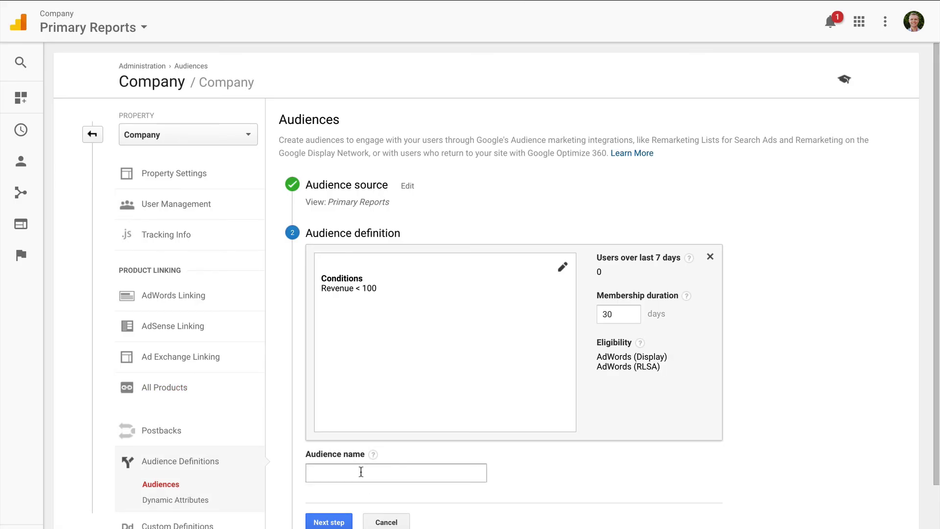
text(Lowe)
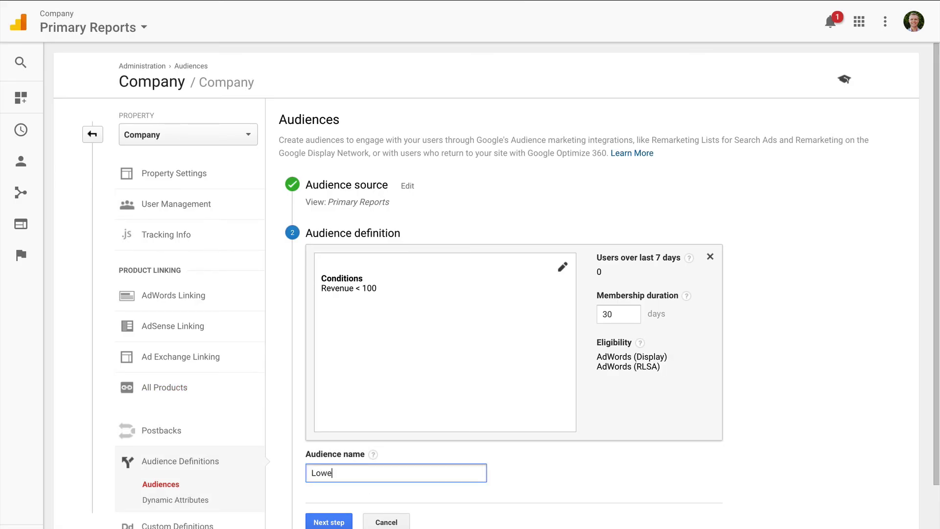
text(r Revenue)
click(343, 522)
click(370, 394)
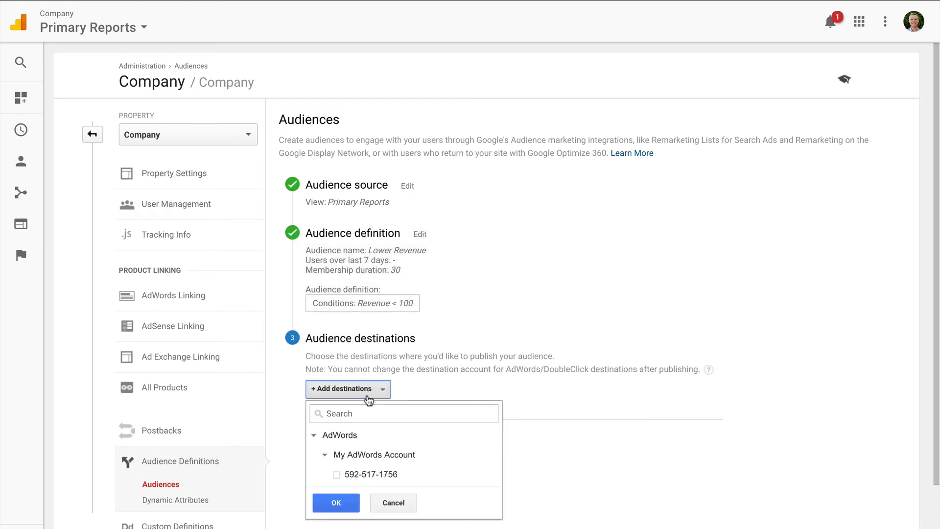
click(337, 474)
click(344, 505)
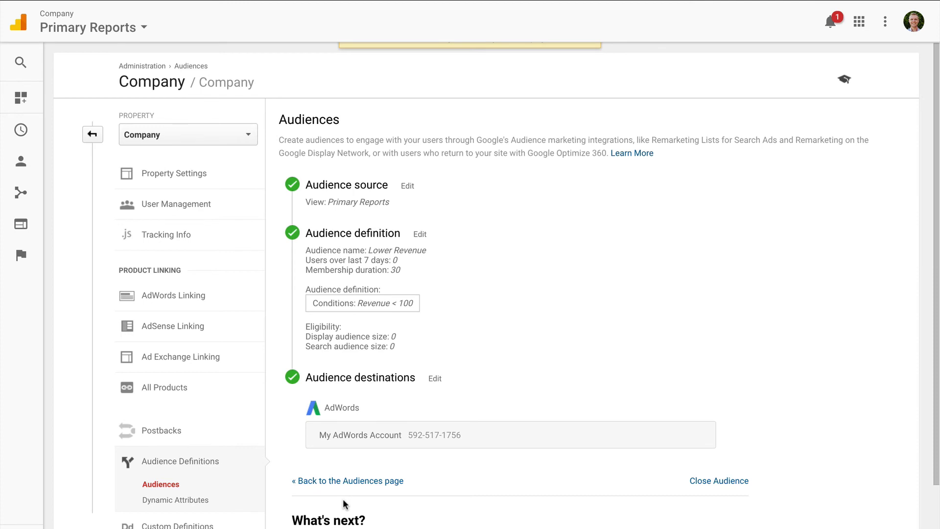
click(173, 485)
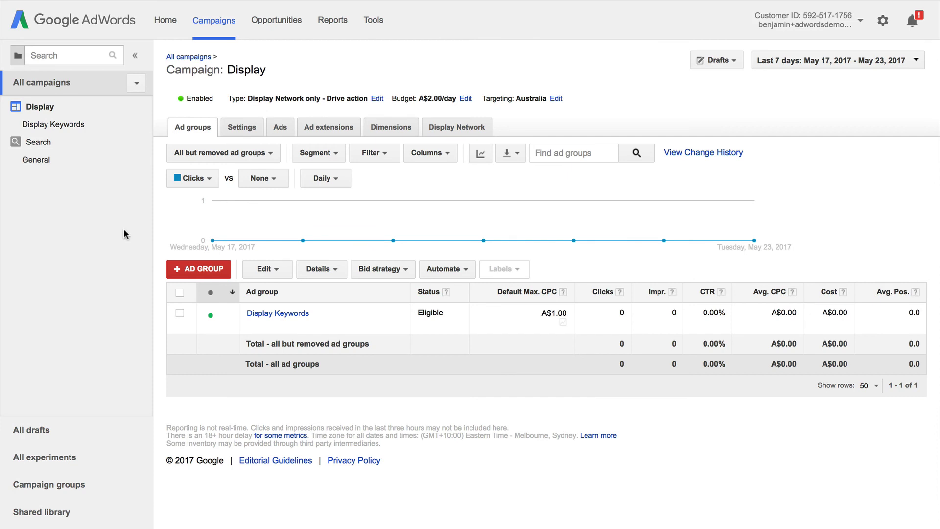
click(195, 269)
click(131, 326)
scroll(130, 325, down, 3)
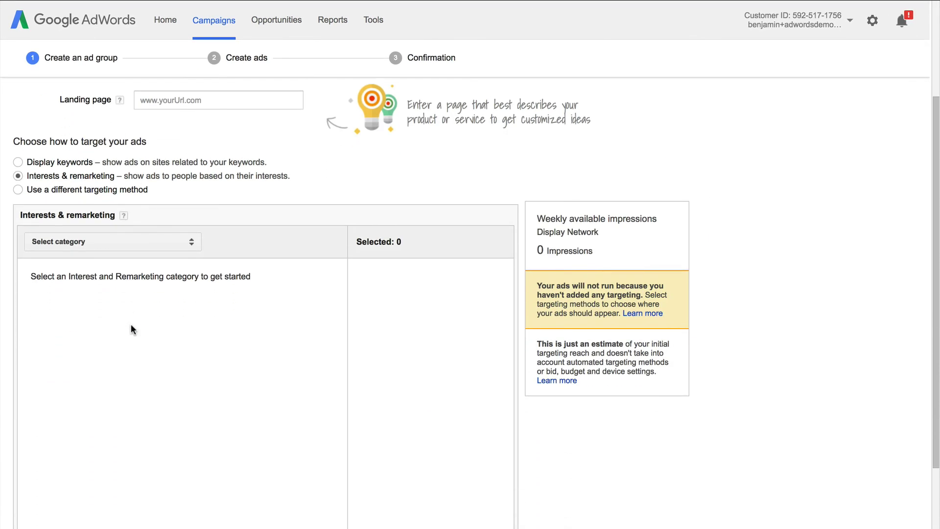
click(144, 245)
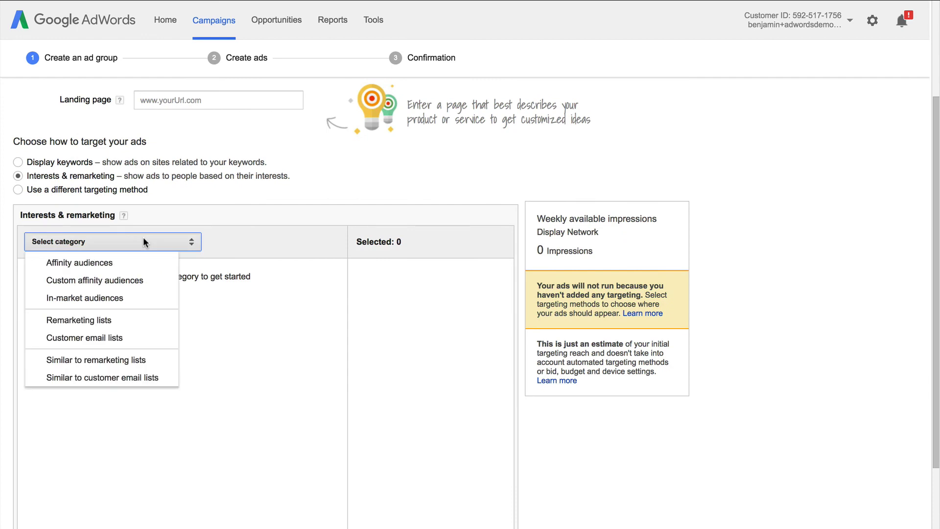
click(147, 321)
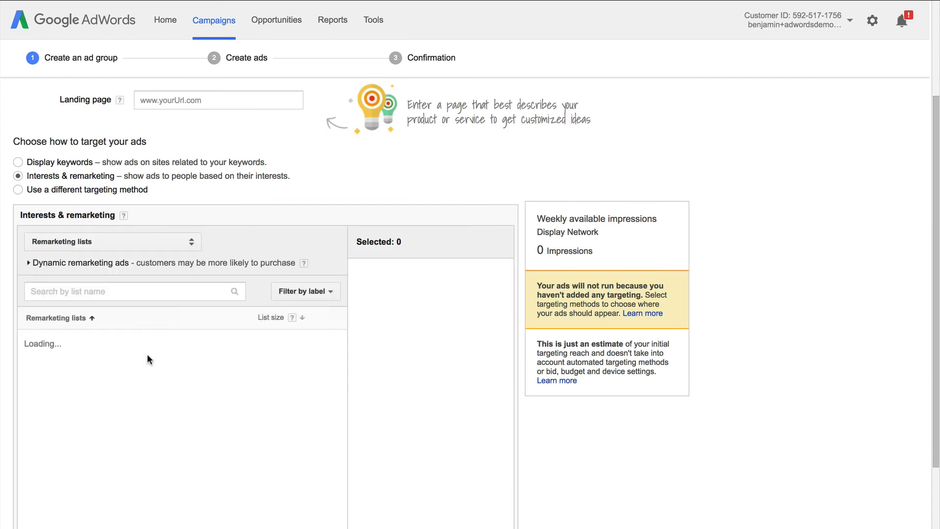
scroll(147, 353, down, 1)
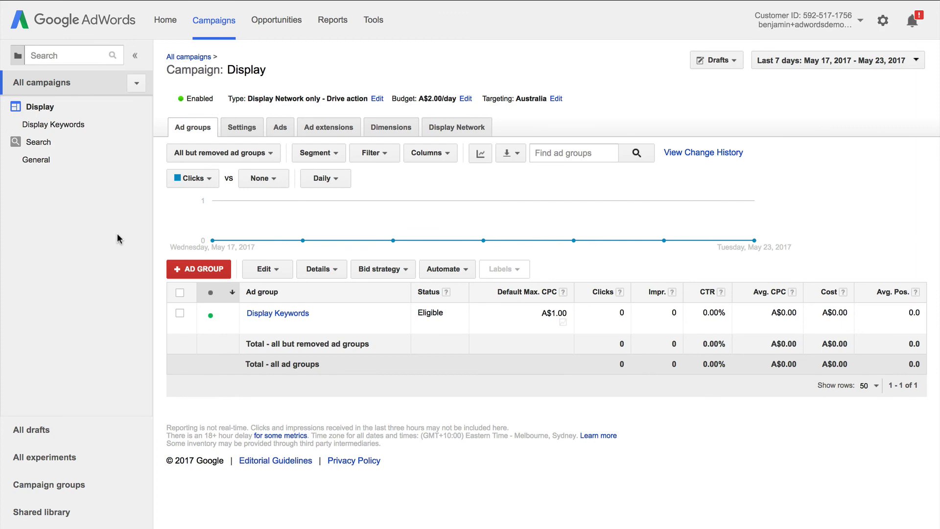
Start adding audience targeting on the Search campaign's General ad group
click(55, 163)
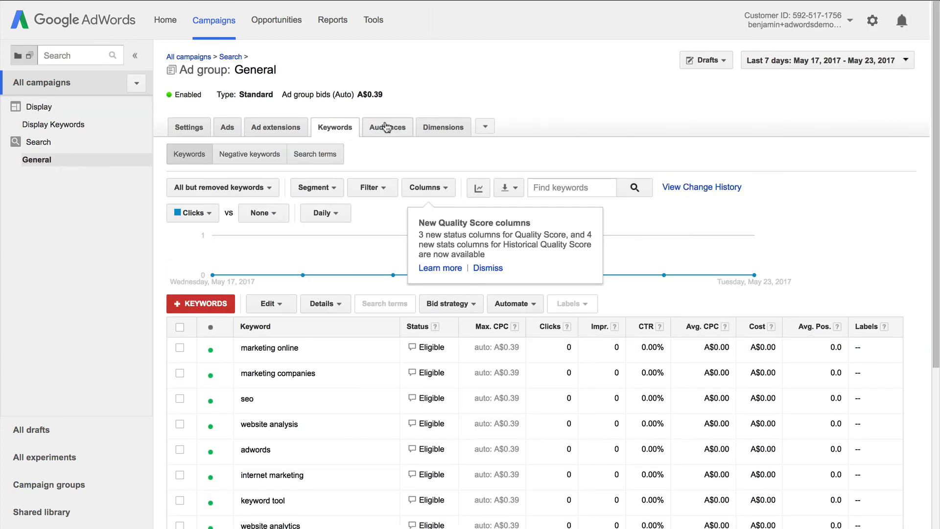
click(387, 127)
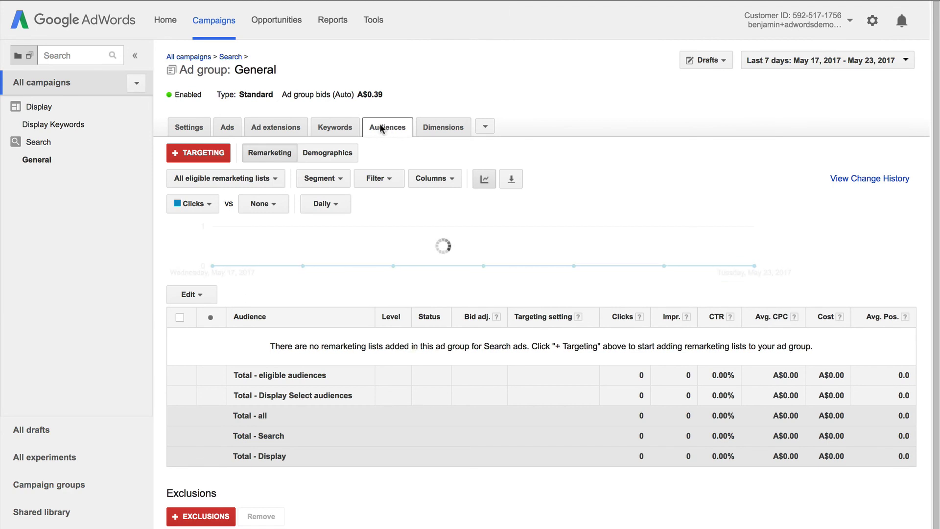
click(216, 154)
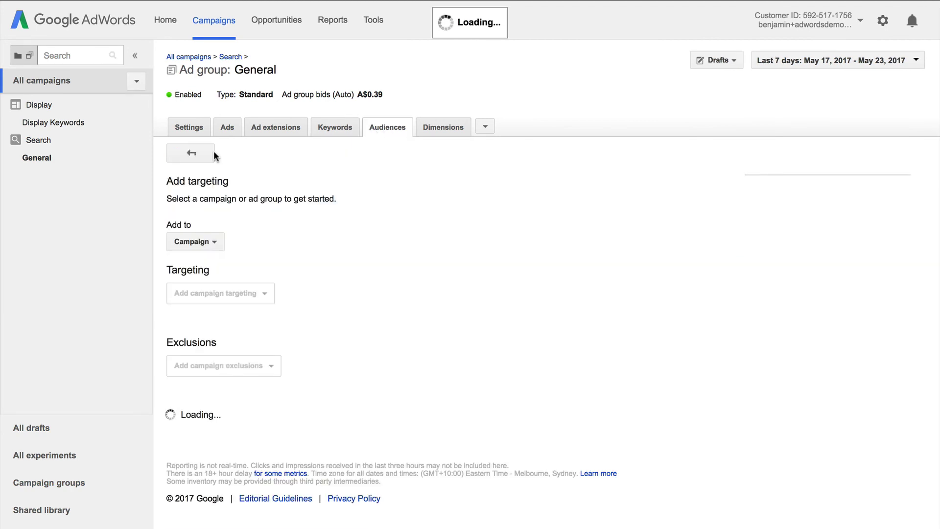